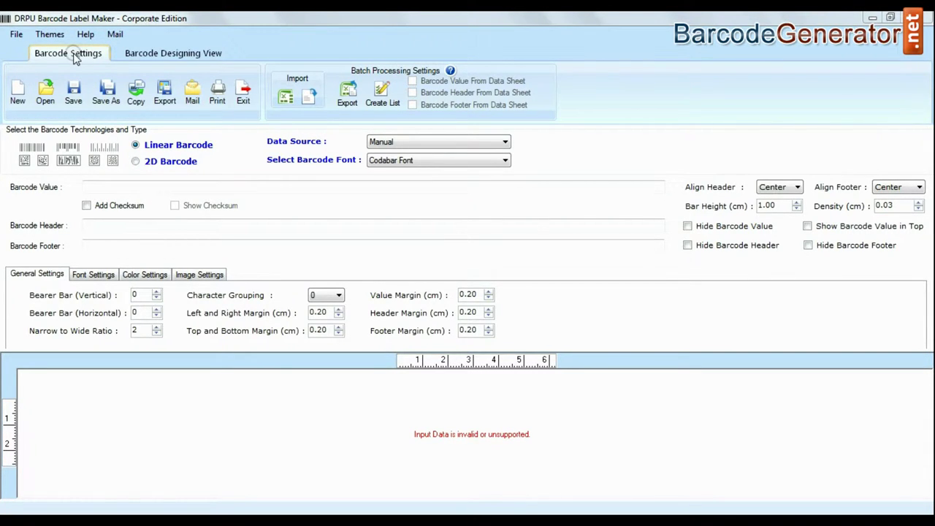
Switch to the Barcode Designing View to show the blank 100 × 100 mm Document1 card.
left_click(154, 56)
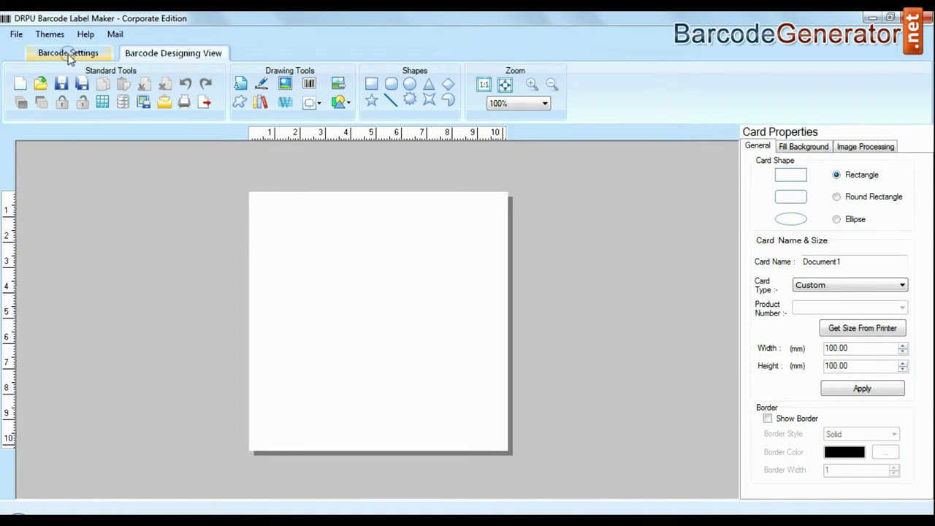
left_click(68, 54)
left_click(443, 160)
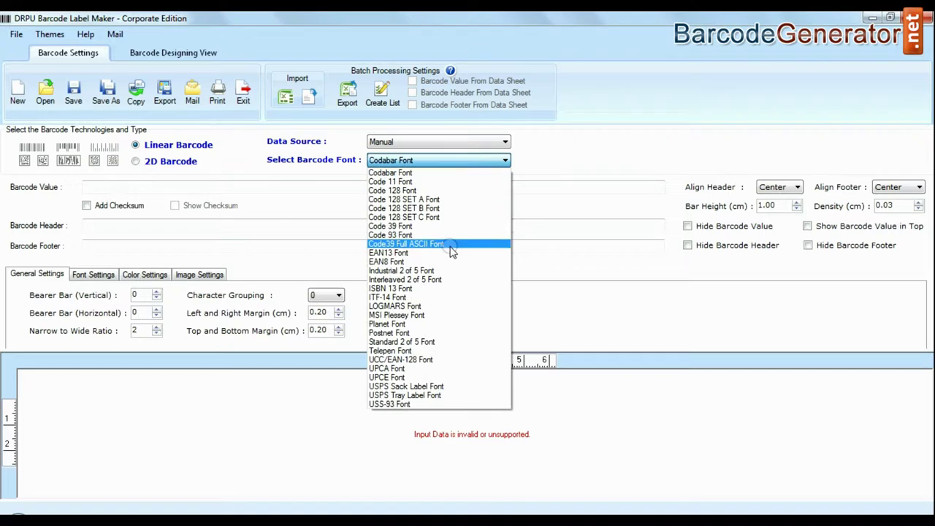
left_click(386, 261)
left_click(154, 187)
type("012")
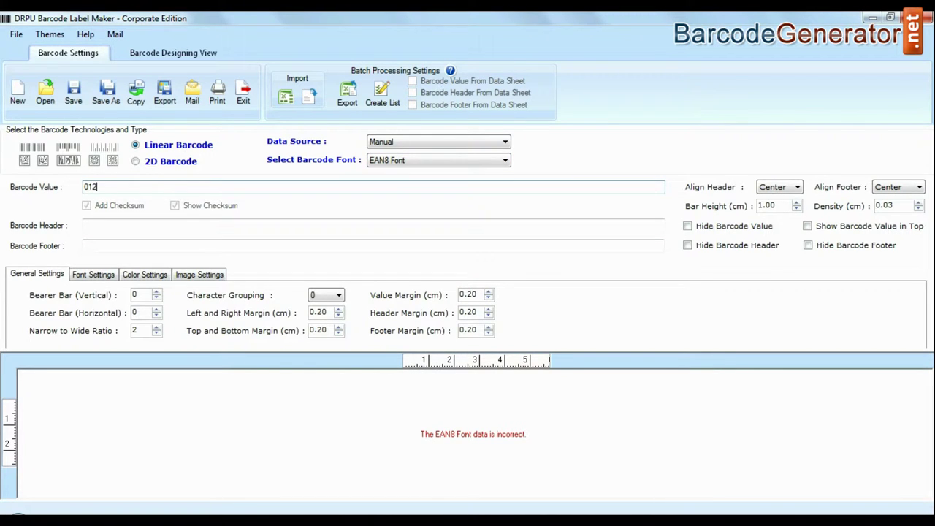
type("5559")
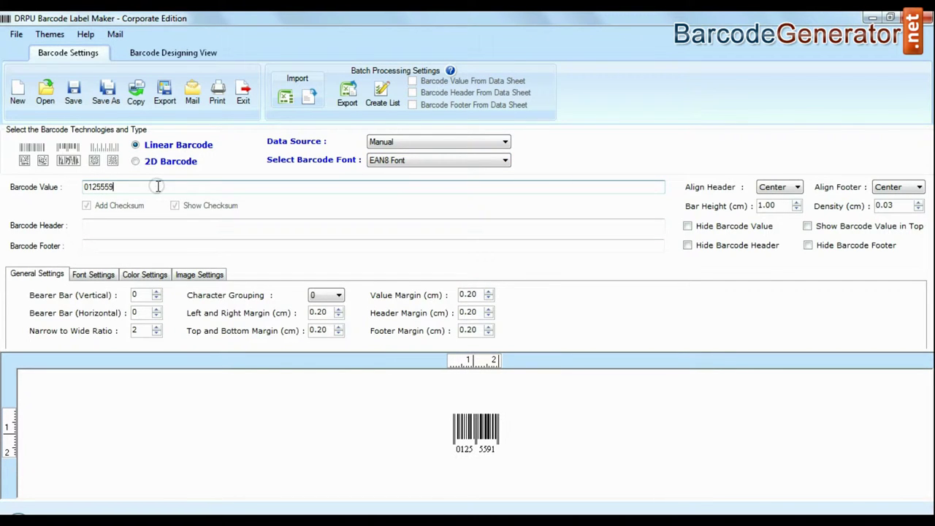
type("18")
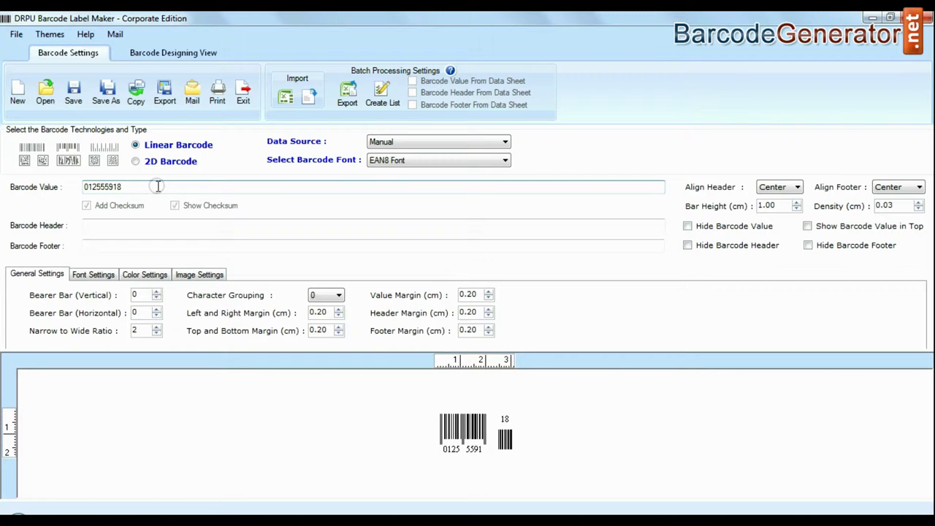
type("2230")
key("Tab")
type("EAN")
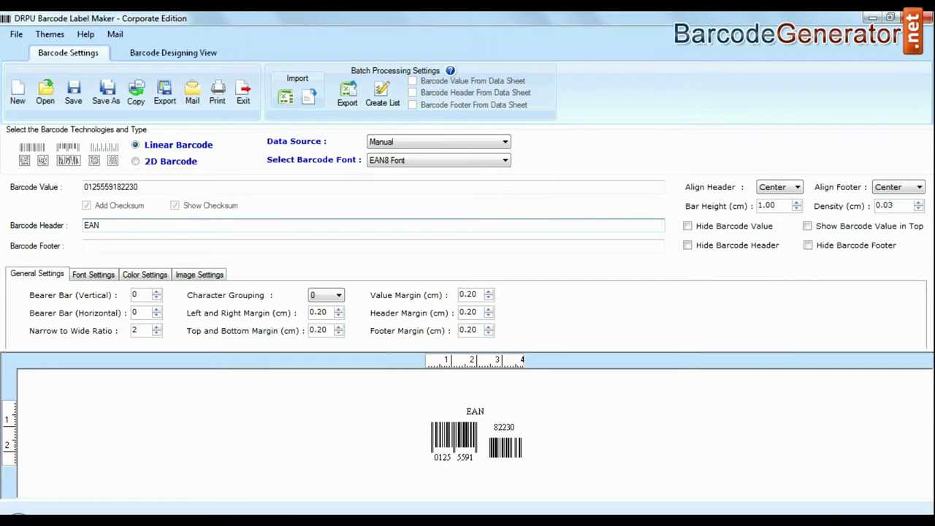
type(" 8 Barcode Font")
left_click(132, 244)
type("Design")
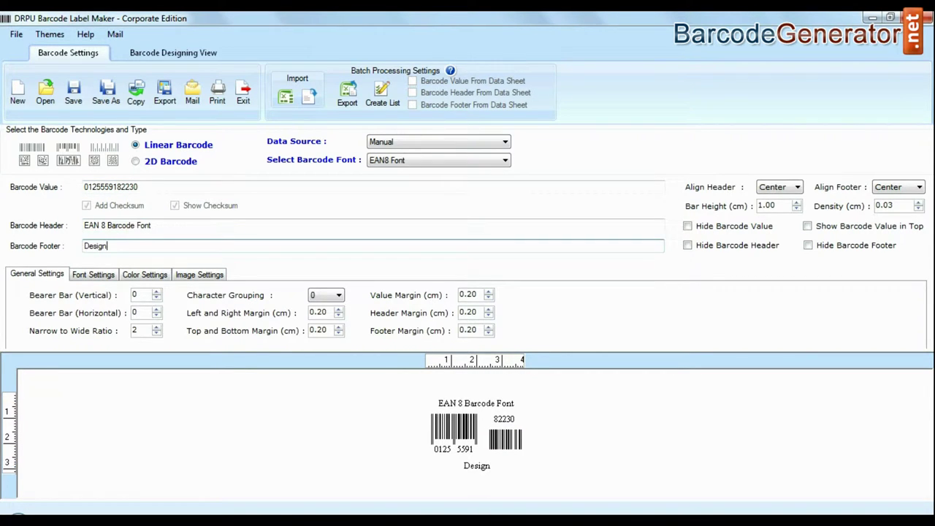
type("ed using DRPU Software")
Make the header font bold, then review the barcode colour and image output options.
left_click(94, 275)
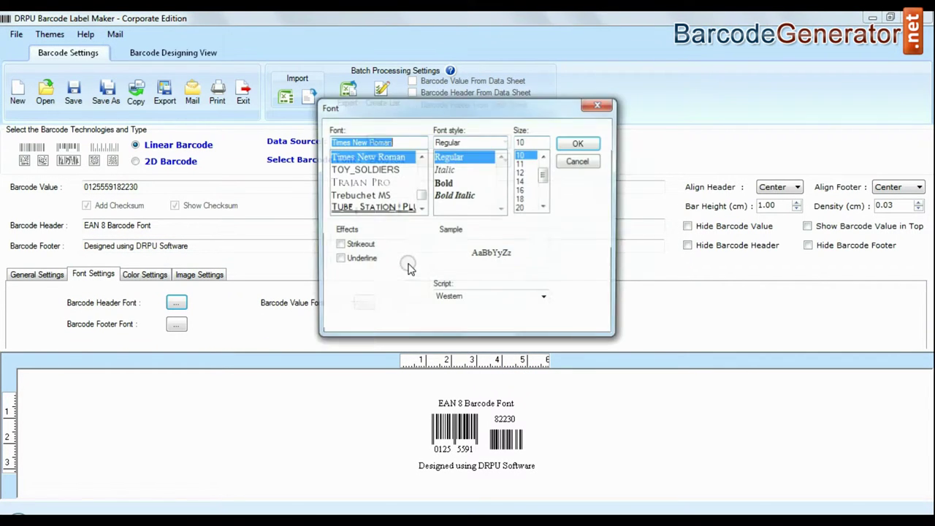
left_click(455, 182)
left_click(578, 142)
left_click(144, 275)
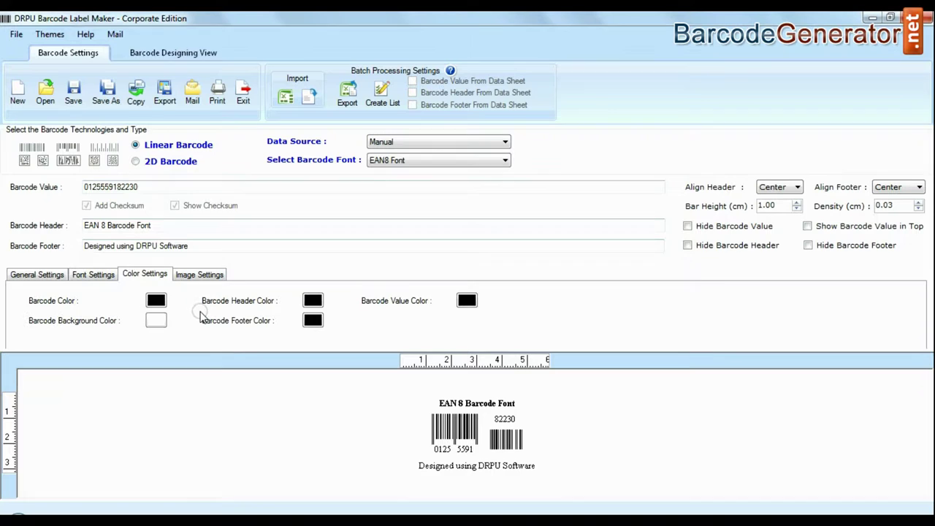
left_click(201, 275)
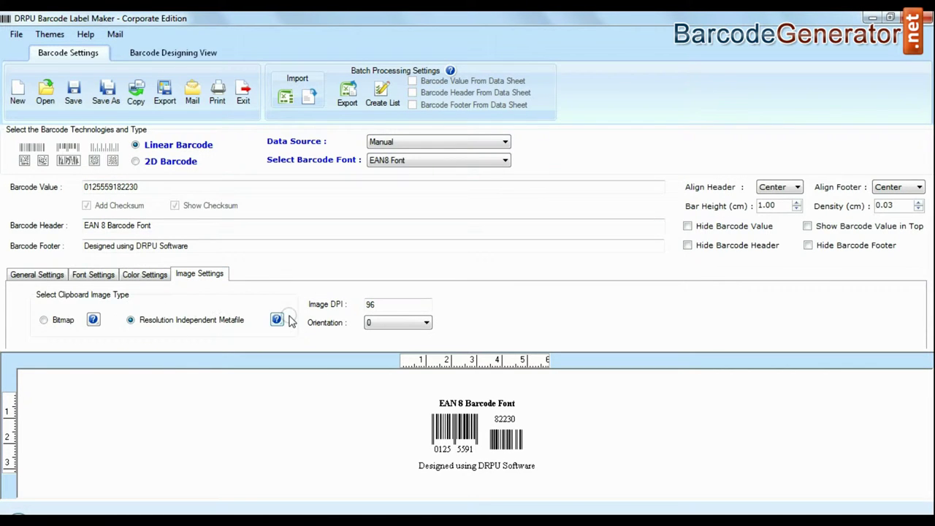
left_click(167, 53)
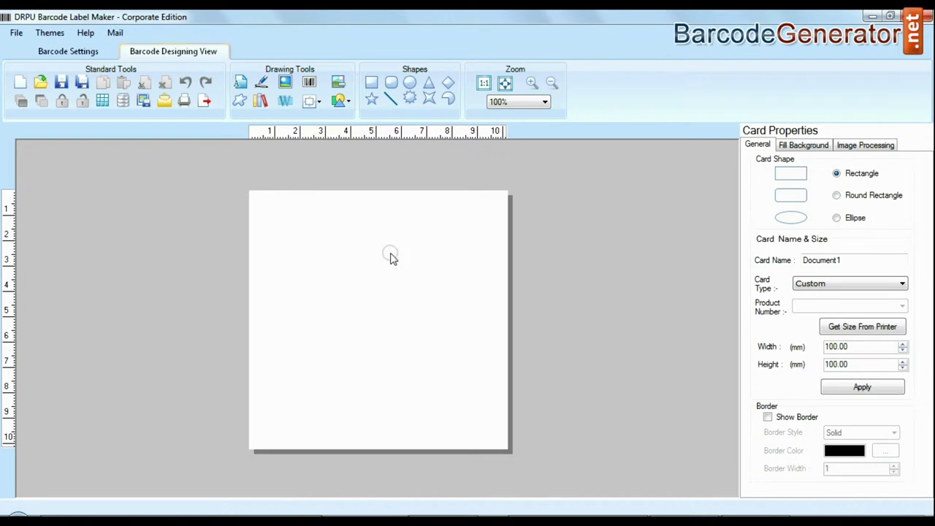
Resize the card to 72 × 50 mm with rounded corners and place a barcode on it.
left_click_drag(855, 348, 810, 348)
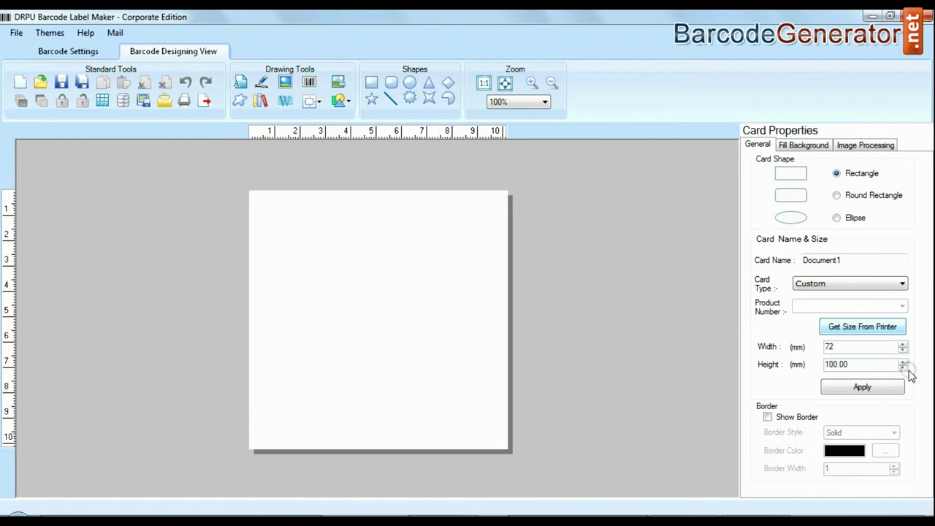
left_click_drag(866, 364, 760, 375)
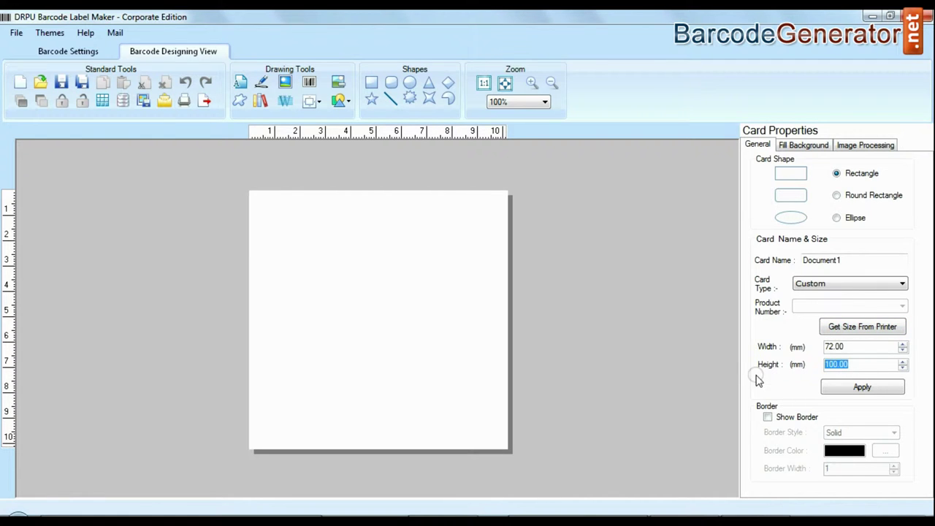
left_click(871, 389)
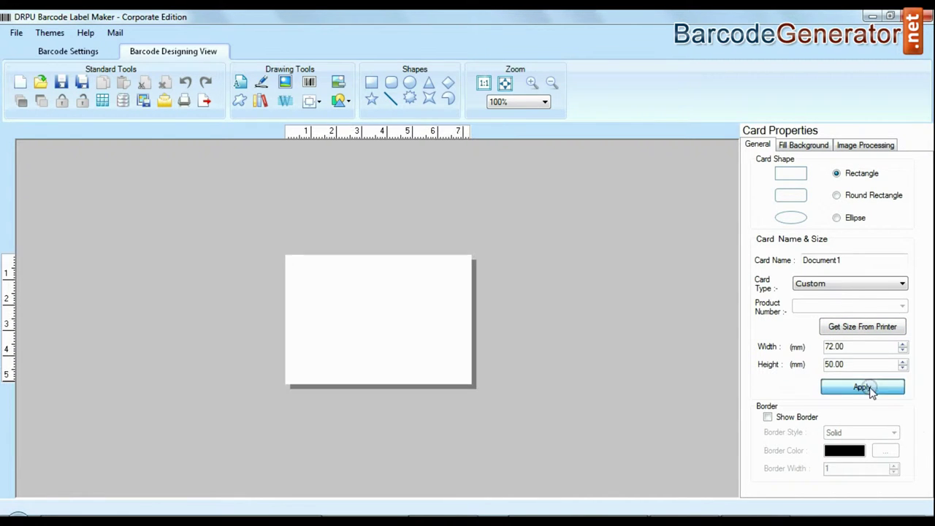
left_click(837, 196)
left_click(310, 82)
left_click(386, 316)
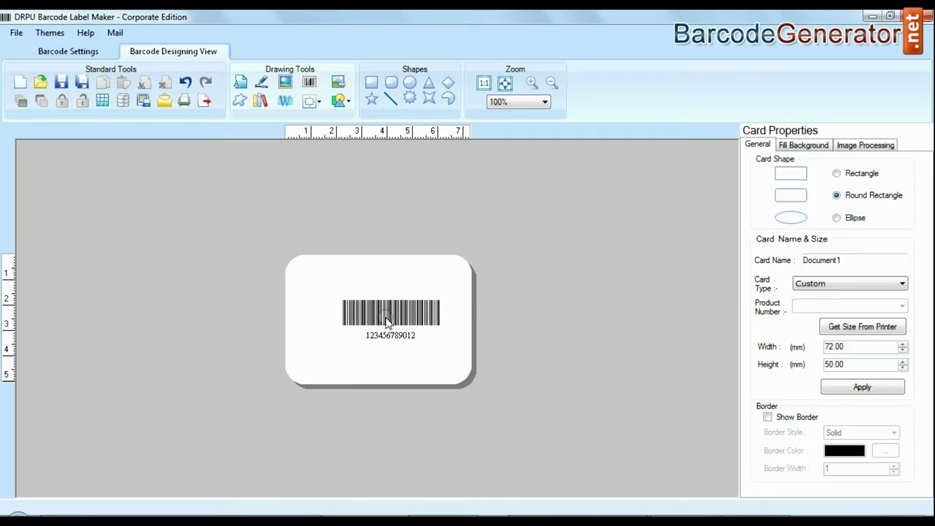
double_click(386, 315)
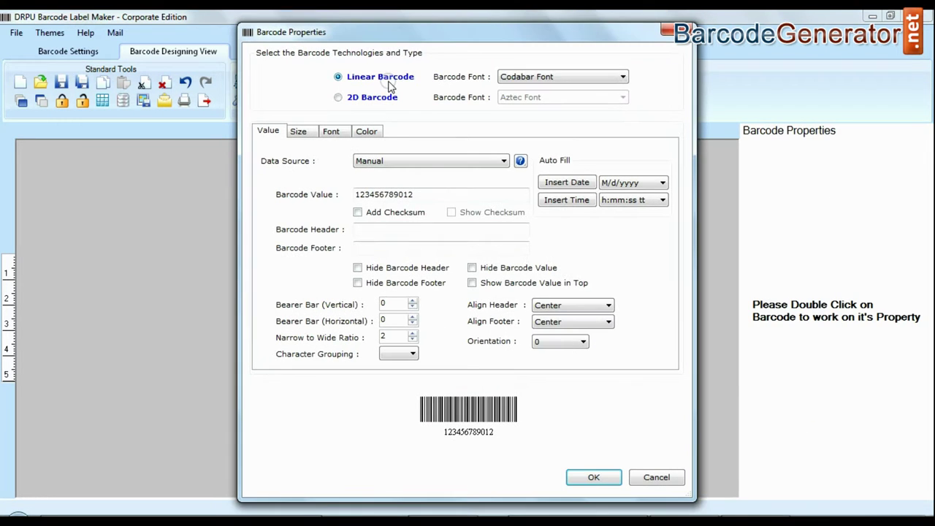
left_click(623, 77)
left_click(521, 178)
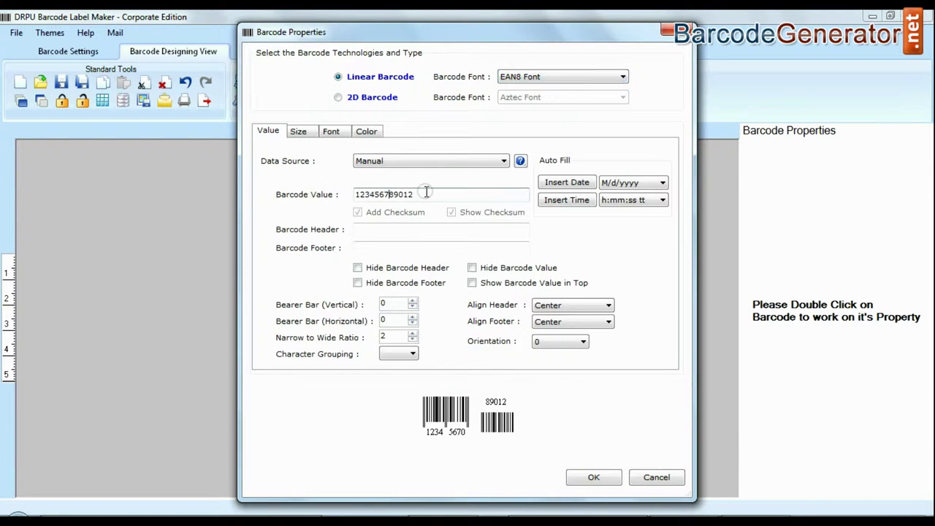
left_click_drag(420, 194, 321, 192)
type("0125559182230")
key("Tab")
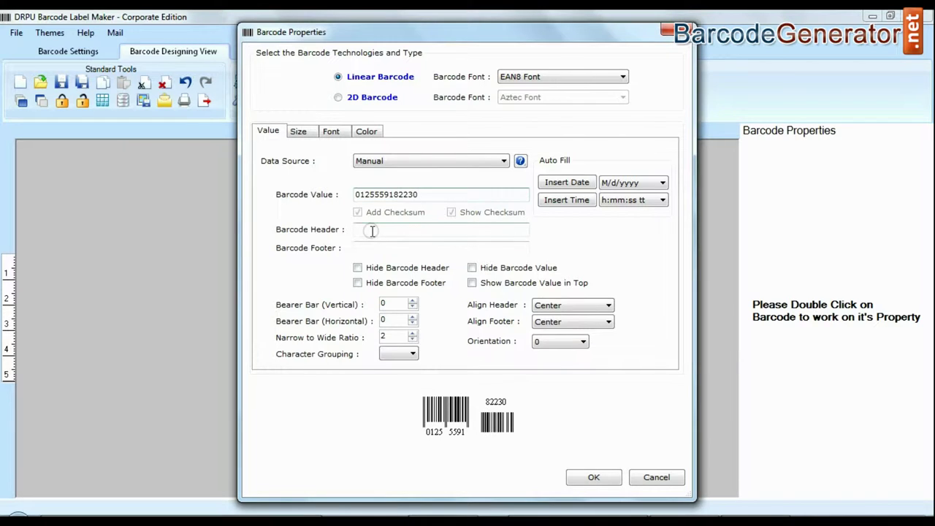
type("EAN 8 Barcode Font")
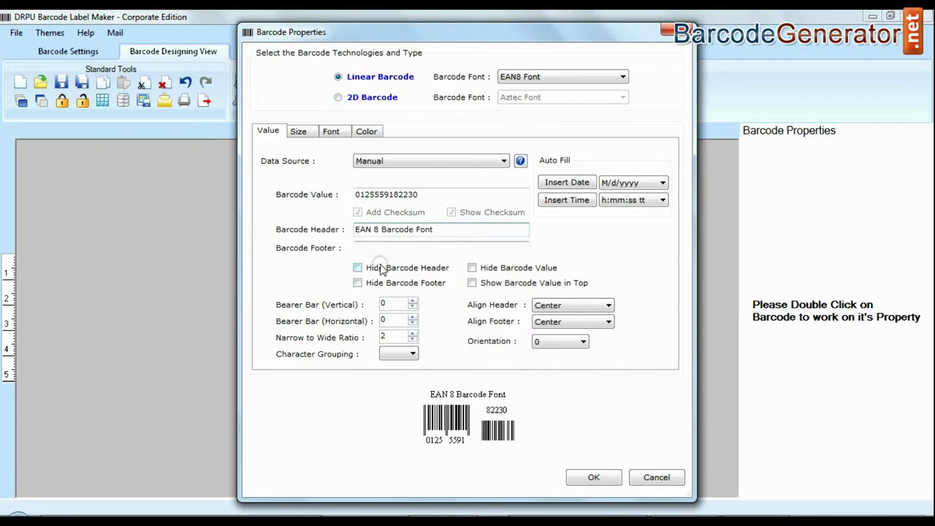
left_click(389, 248)
type("Designed using DRPU Software")
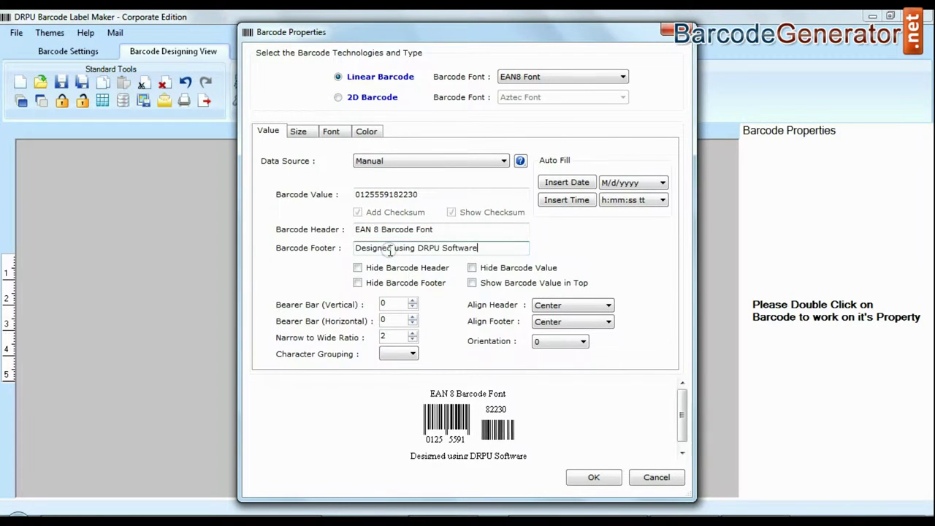
Raise the bar height two steps and make the header font bold.
left_click(298, 132)
left_click(449, 188)
left_click(449, 188)
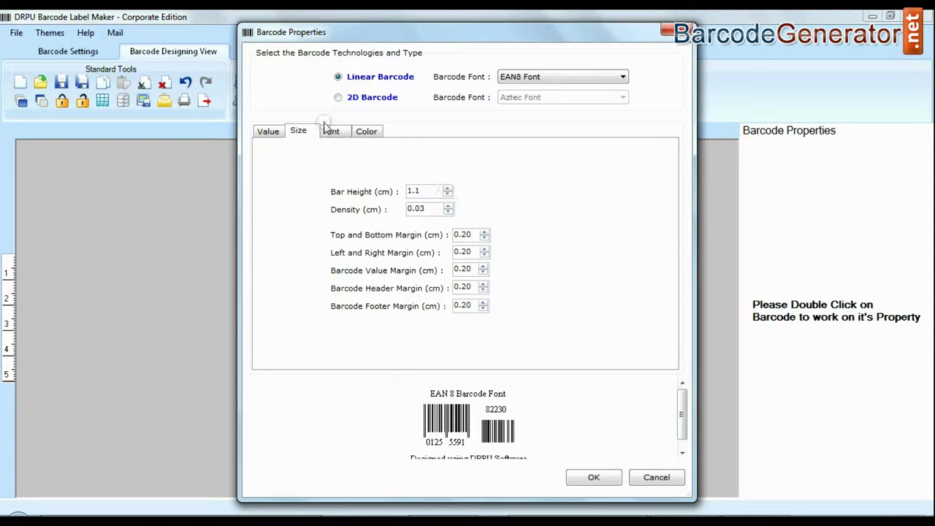
left_click(333, 136)
left_click(482, 222)
left_click(468, 182)
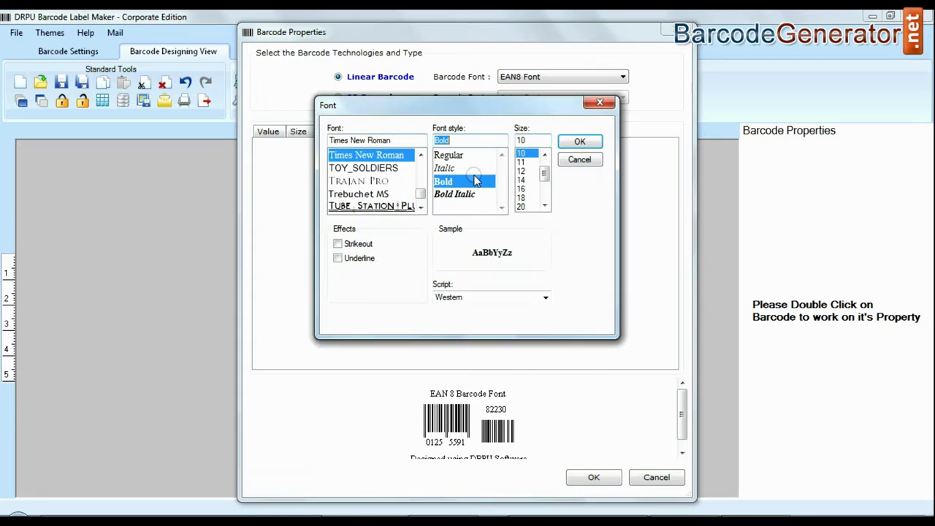
left_click(567, 143)
left_click(369, 132)
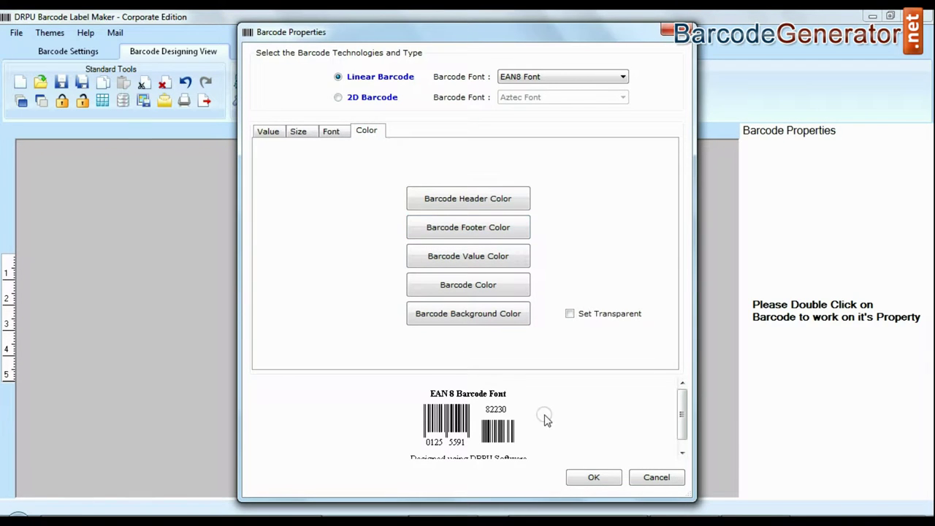
Apply the barcode changes and add a 2D code at the label's top-left.
left_click(593, 478)
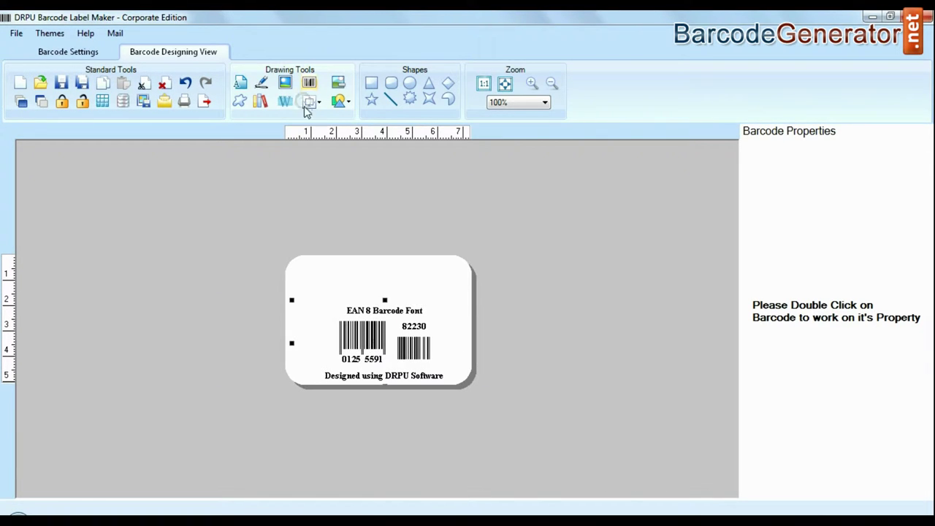
left_click_drag(389, 316, 334, 272)
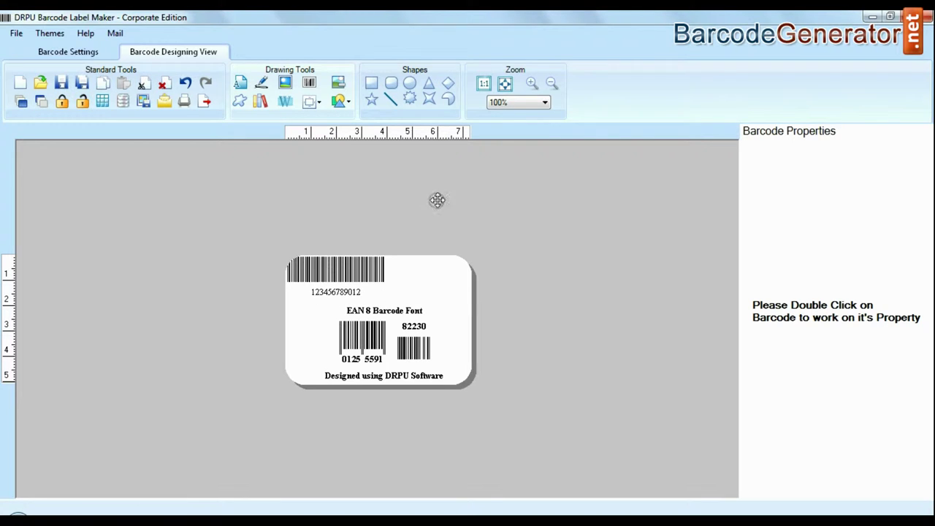
double_click(351, 270)
left_click(388, 96)
left_click(592, 478)
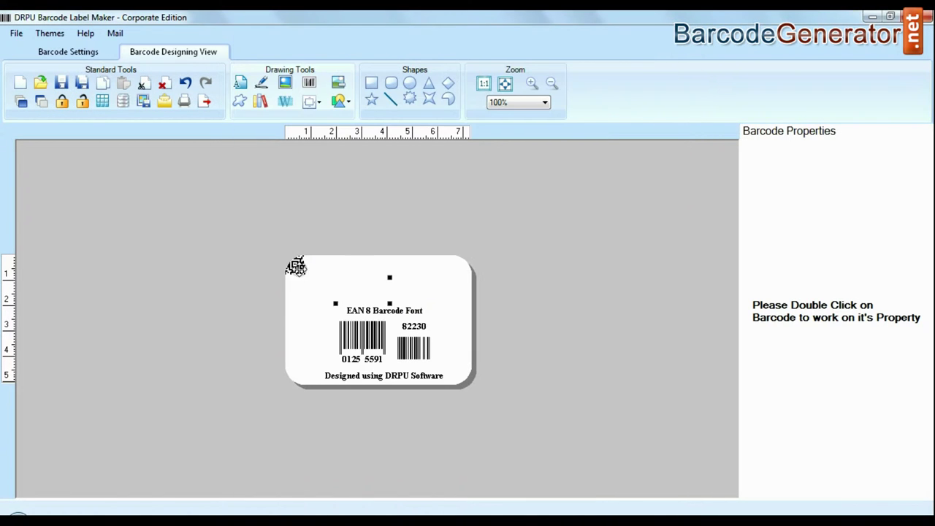
left_click_drag(296, 266, 324, 285)
Add a 'Sample of:' text caption beside the 2D code at font size 14.
left_click(241, 82)
left_click(377, 315)
left_click_drag(376, 315, 380, 282)
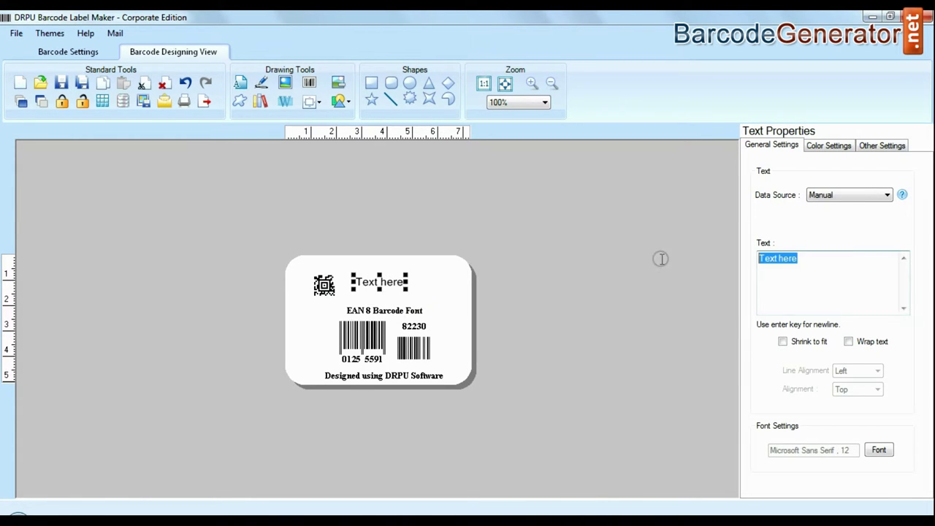
type("Sample of:")
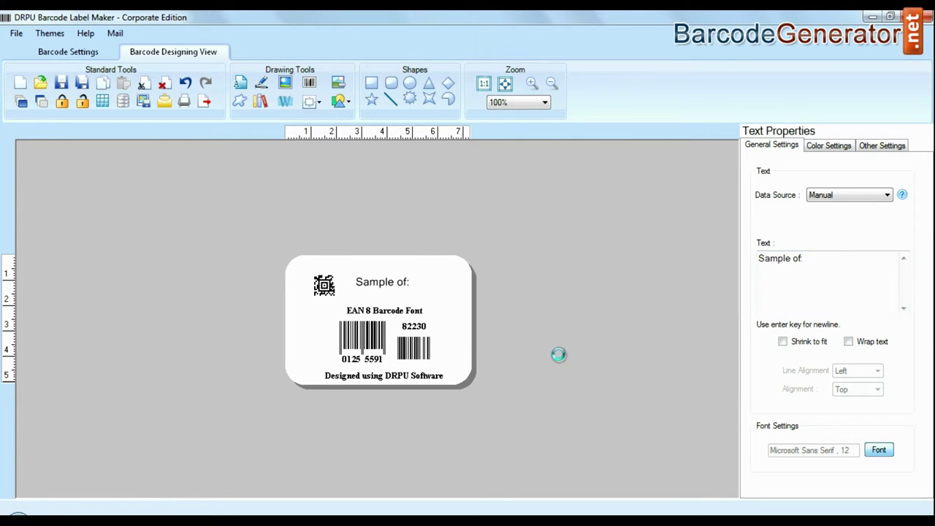
left_click(526, 162)
left_click(582, 142)
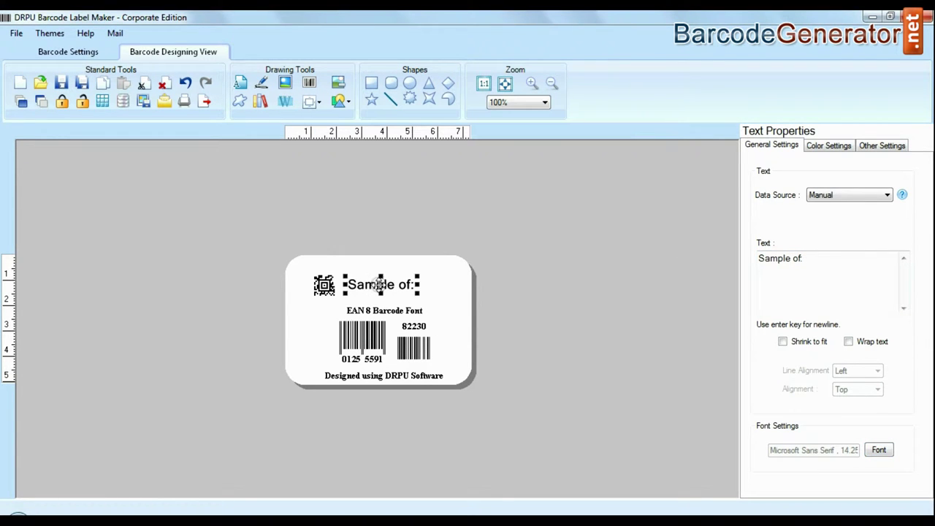
Browse the picture, custom shapes, image library and watermark options without inserting anything.
left_click(285, 83)
left_click(627, 431)
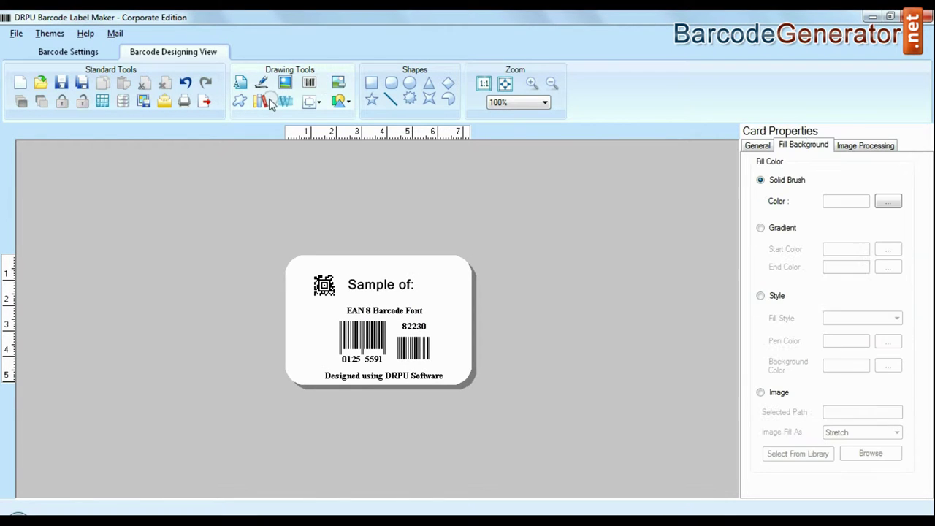
left_click(239, 101)
left_click(777, 165)
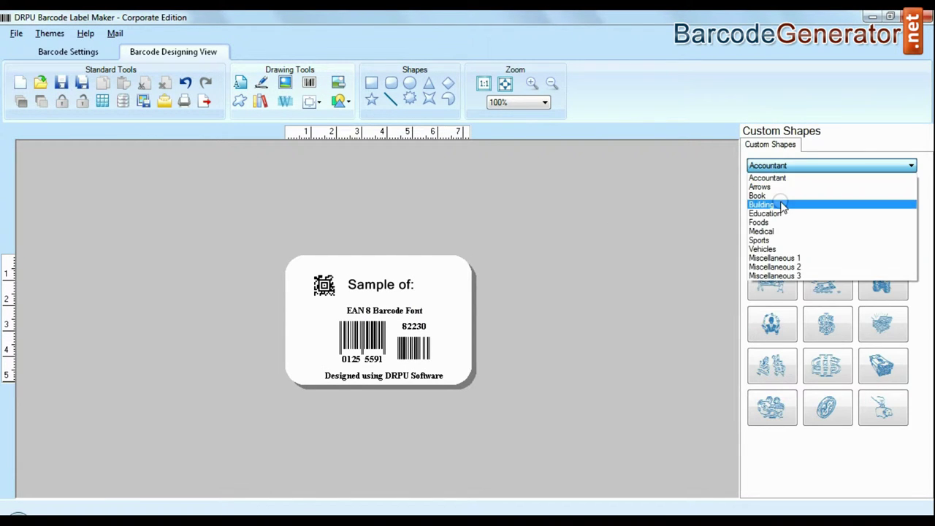
left_click(781, 207)
left_click(243, 100)
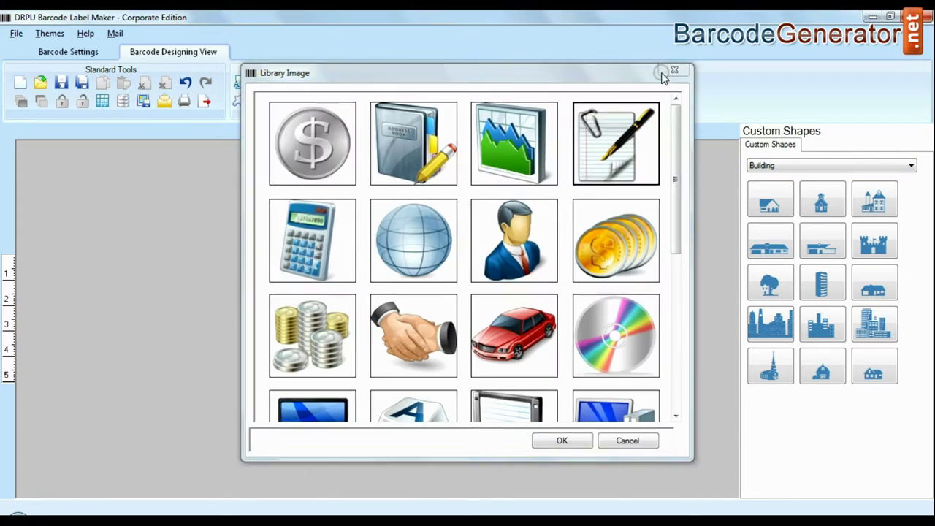
left_click(675, 70)
left_click(285, 101)
left_click(574, 334)
Draw a rectangle shape around the 2D code at the label's top-left.
left_click(343, 102)
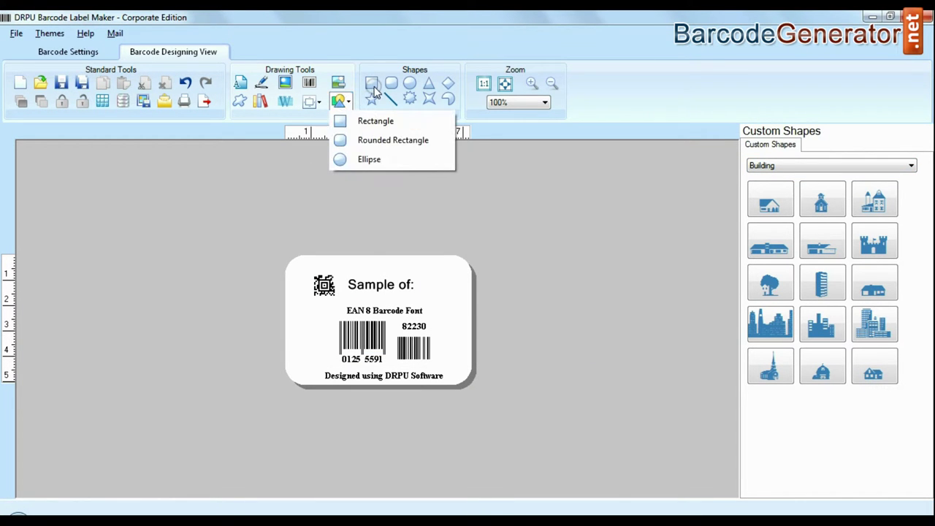
left_click(373, 89)
left_click_drag(346, 307, 279, 238)
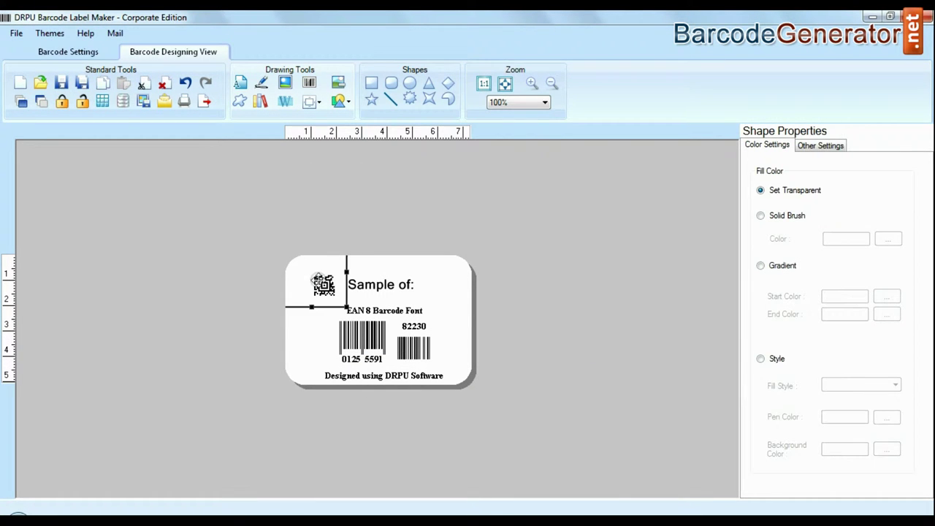
Create batch series 'List one' with sequential values prefix ABC, suffix E, from 1 to 10.
left_click(123, 101)
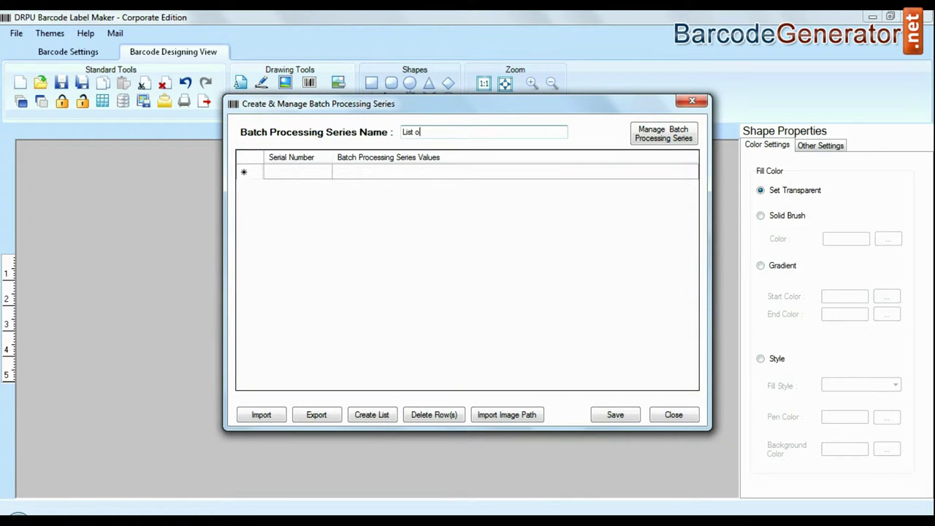
left_click(373, 414)
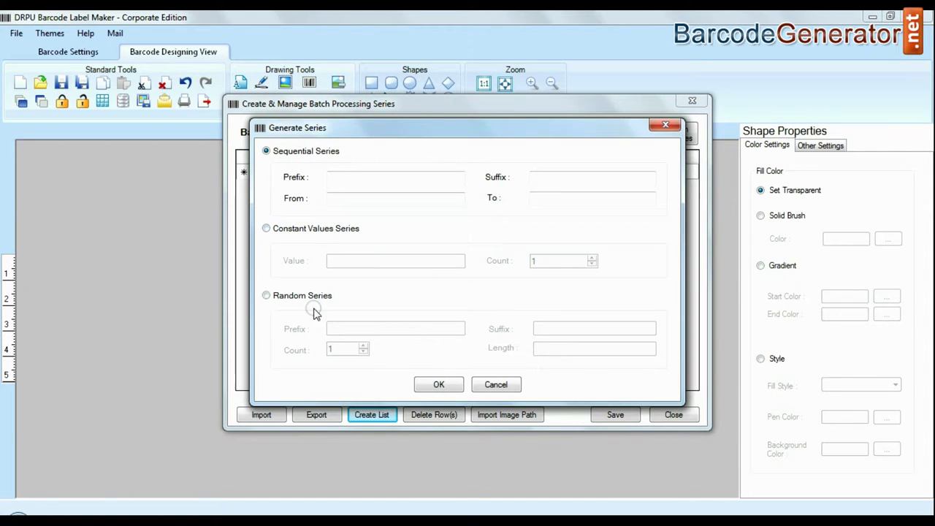
left_click(331, 180)
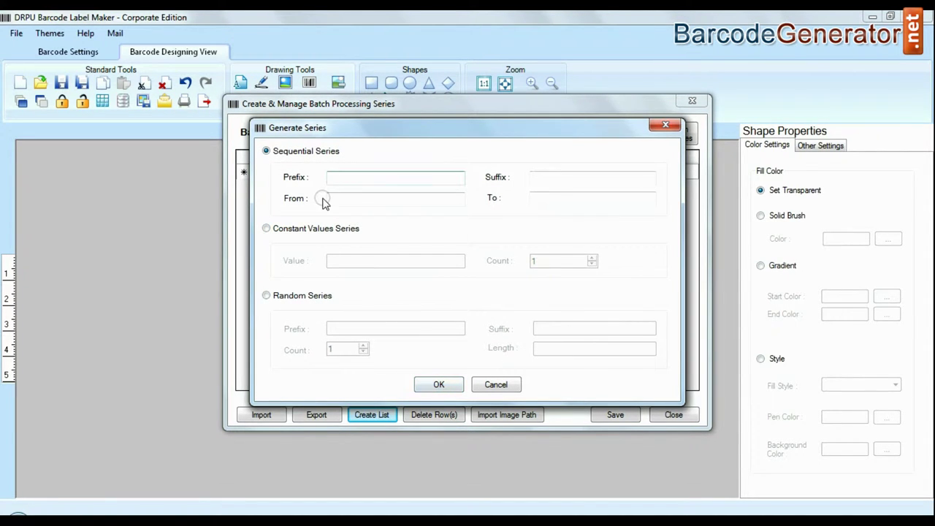
left_click(585, 182)
type("E")
left_click(409, 203)
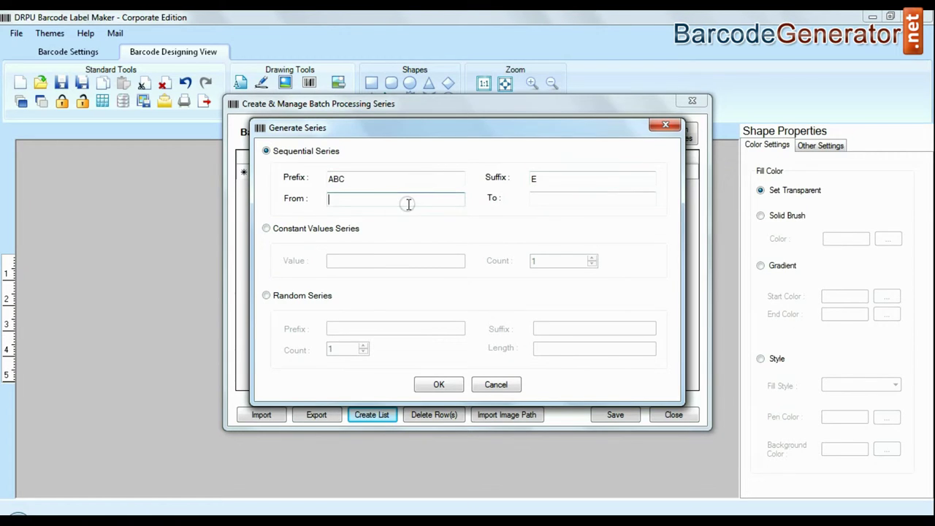
type("1")
key("Tab")
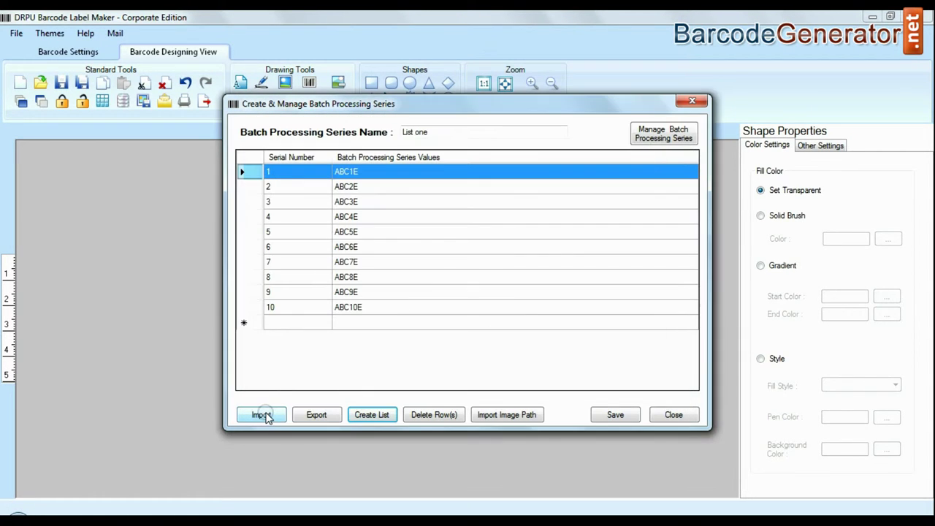
Close the batch manager and dismiss the export and send-mail windows unused.
left_click(662, 414)
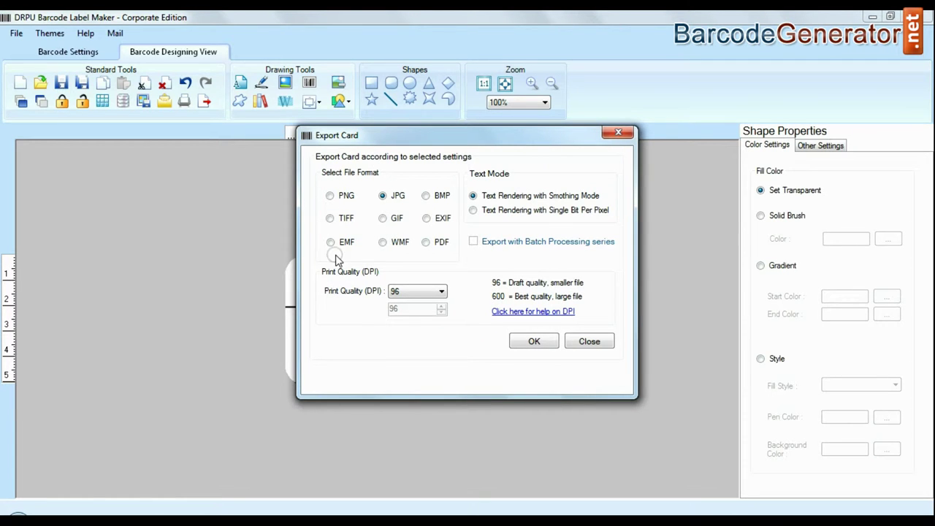
left_click(583, 342)
left_click(146, 103)
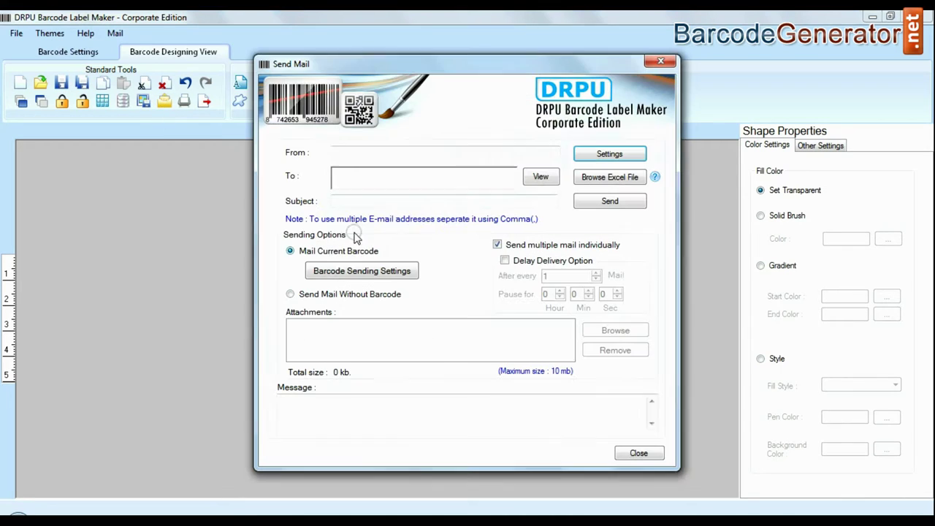
left_click(639, 454)
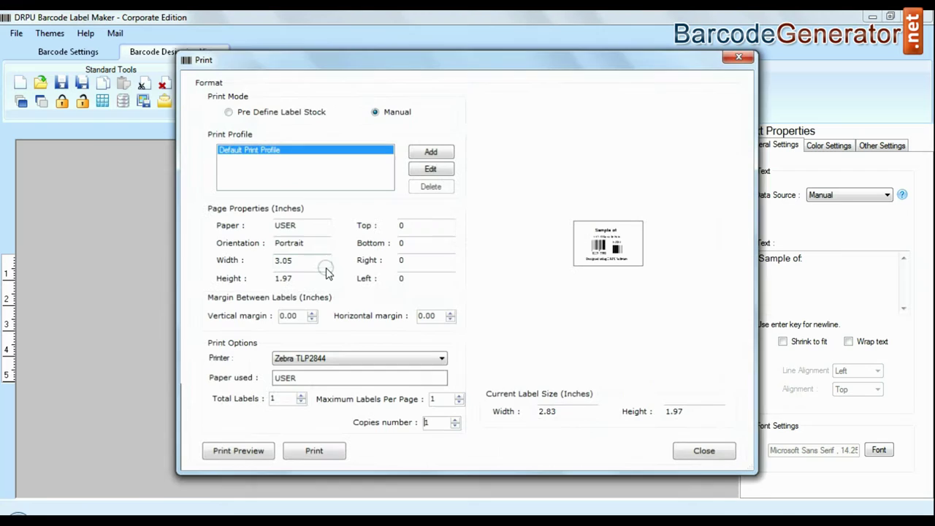
Print using predefined Avery A4 label stock, trying products 2496 and 32060.
left_click(249, 111)
left_click(374, 111)
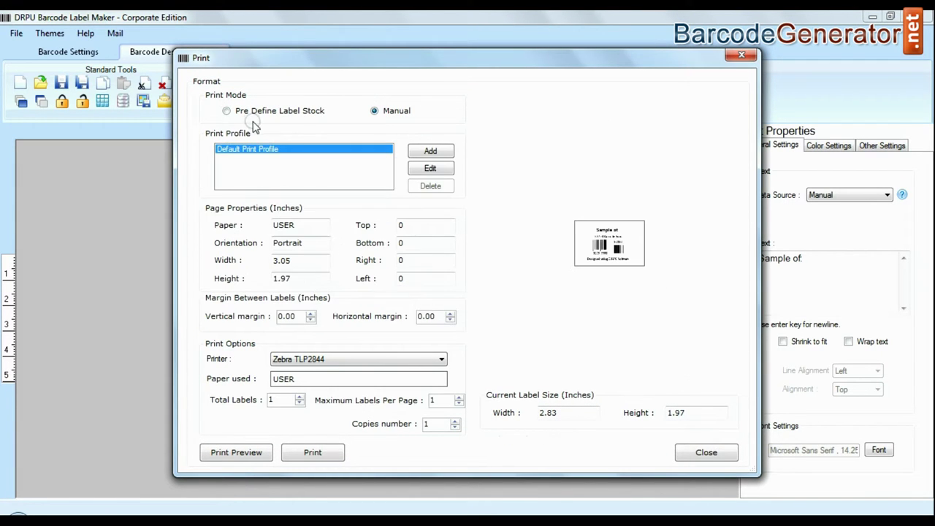
left_click(256, 111)
left_click(352, 148)
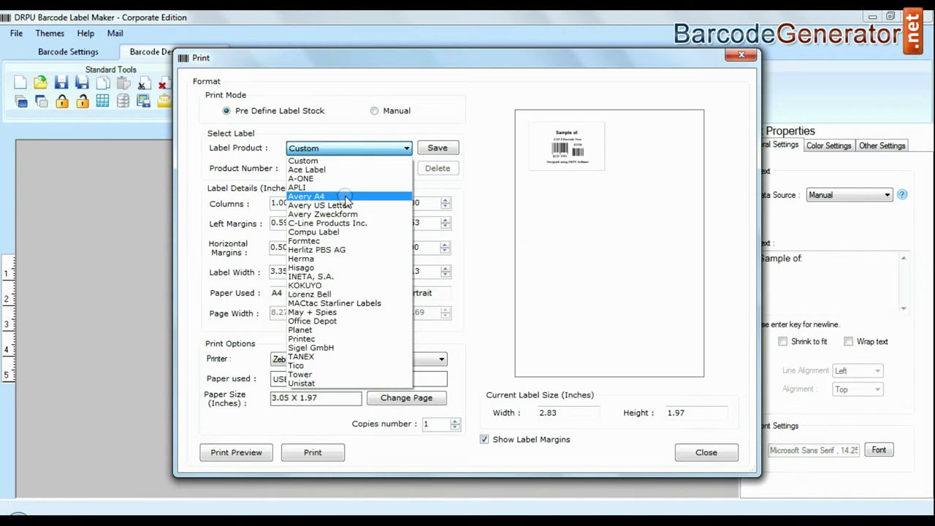
left_click(346, 197)
left_click(347, 168)
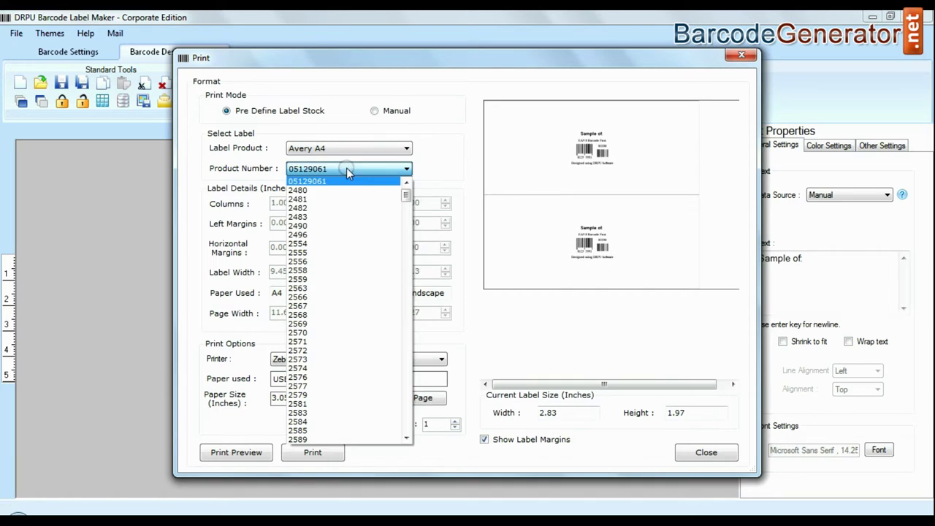
left_click(334, 236)
left_click(406, 169)
scroll(355, 285, "down", 5)
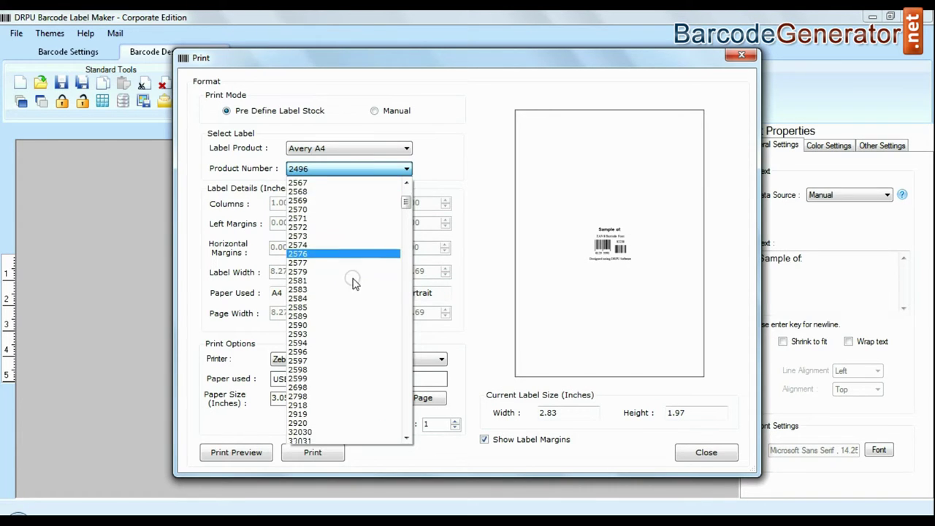
left_click(343, 378)
Switch to Formtec label stock, trying products 3111 and 3676.
left_click(350, 151)
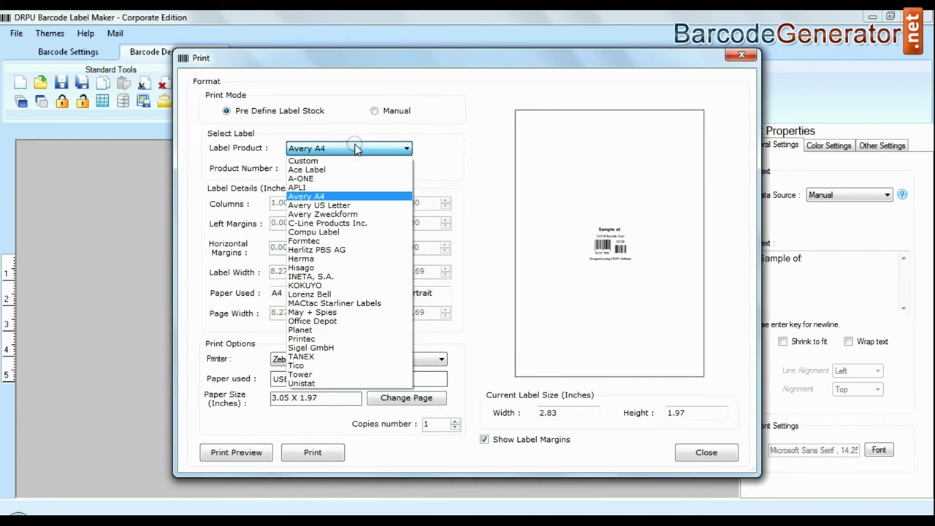
left_click(337, 241)
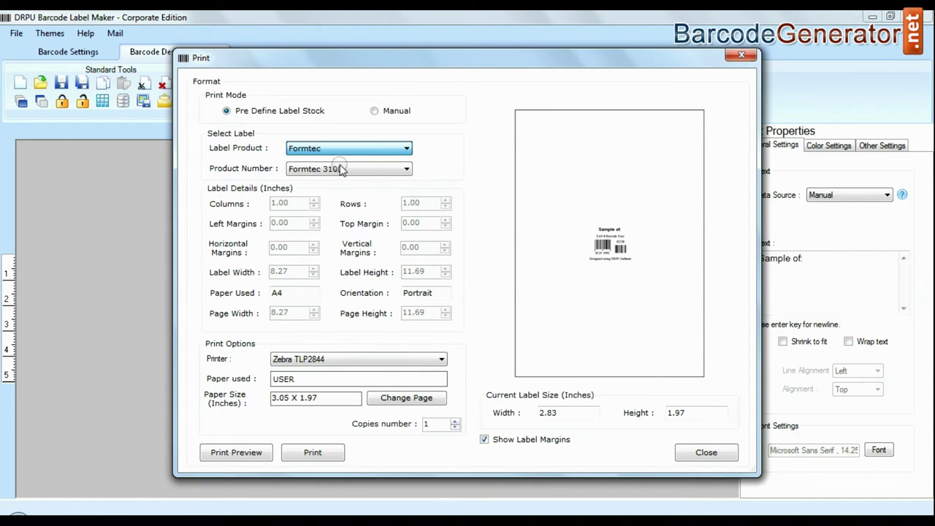
left_click(348, 171)
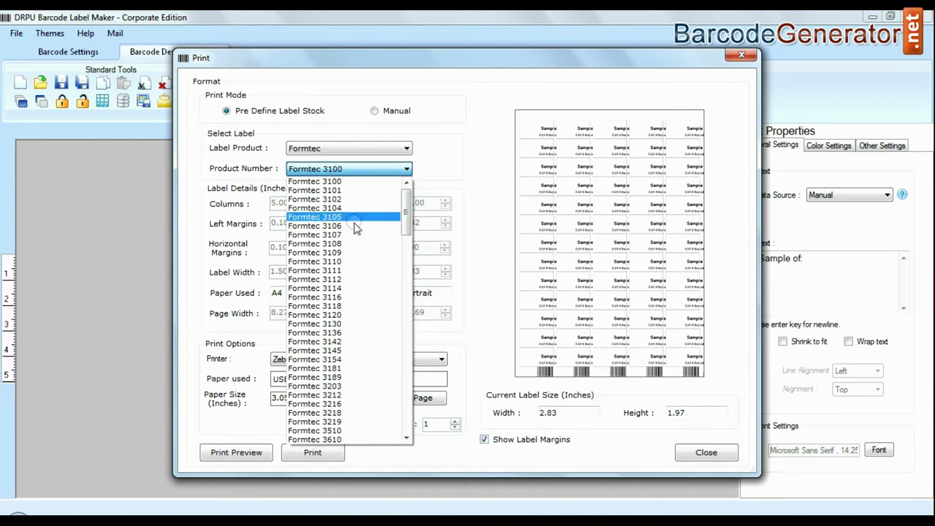
left_click(346, 272)
left_click(363, 170)
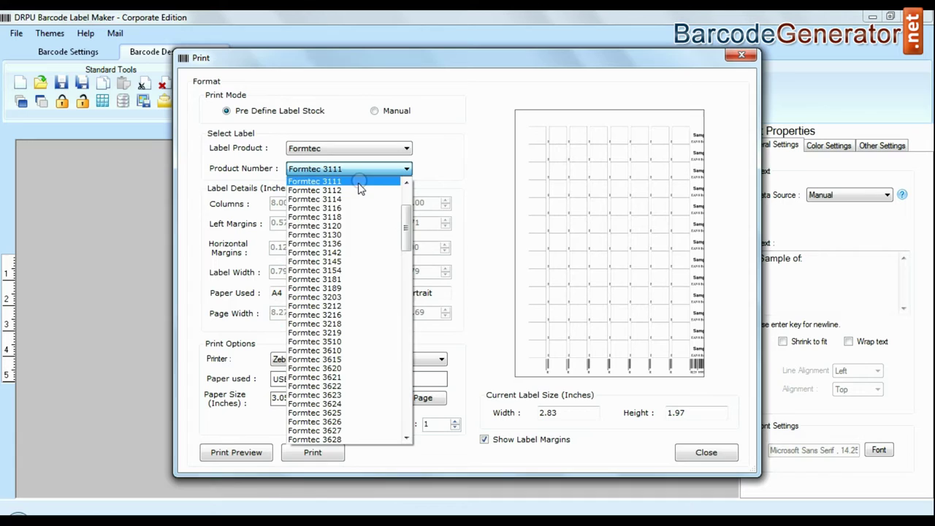
scroll(344, 363, "down", 10)
left_click(346, 363)
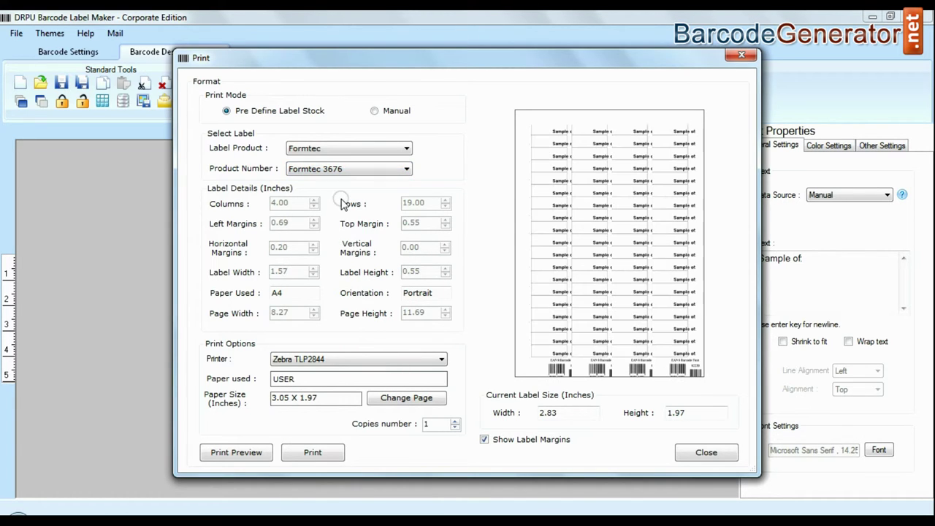
Switch to Herma label stock, trying HERMA 10017 and 10806 recycling labels.
left_click(359, 151)
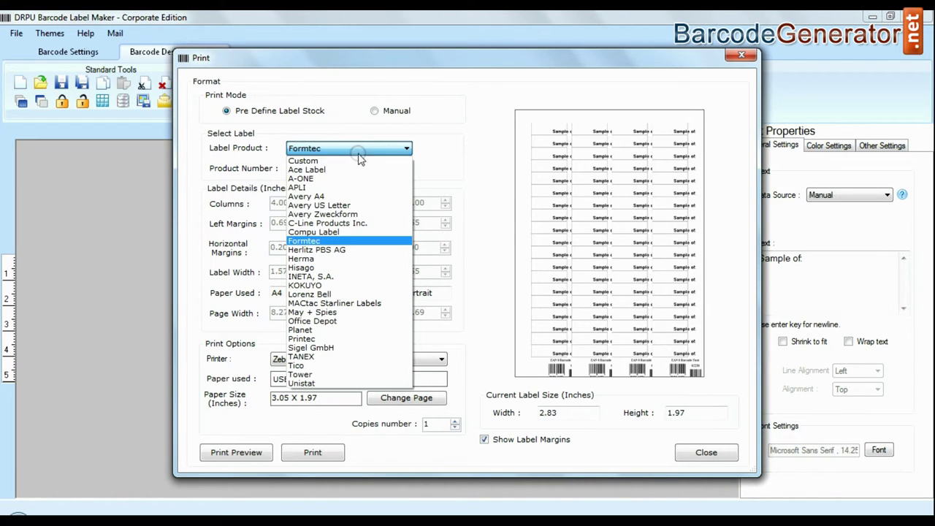
left_click(335, 259)
left_click(333, 169)
left_click(333, 314)
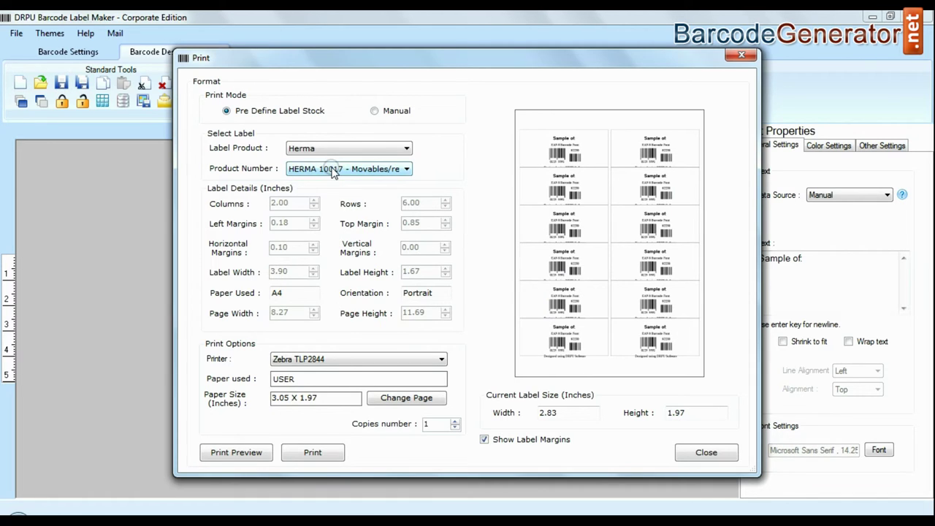
left_click(332, 169)
scroll(334, 351, "down", 5)
left_click(335, 369)
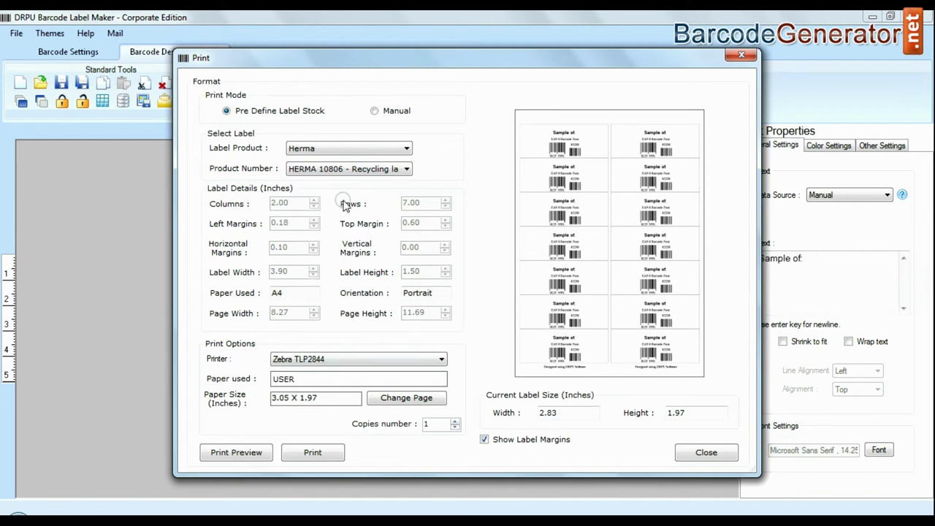
Choose Planet label stock with a two-across, five-down label sheet.
left_click(343, 149)
left_click(336, 320)
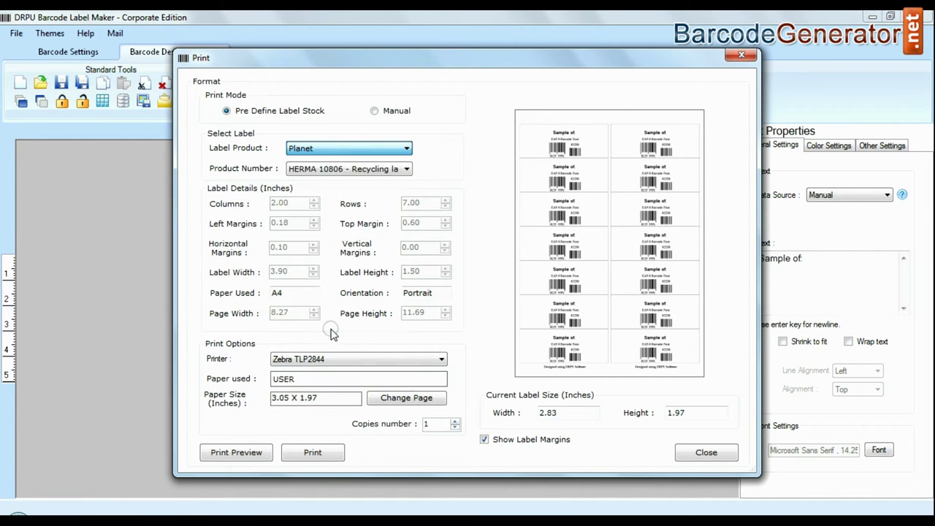
left_click(373, 169)
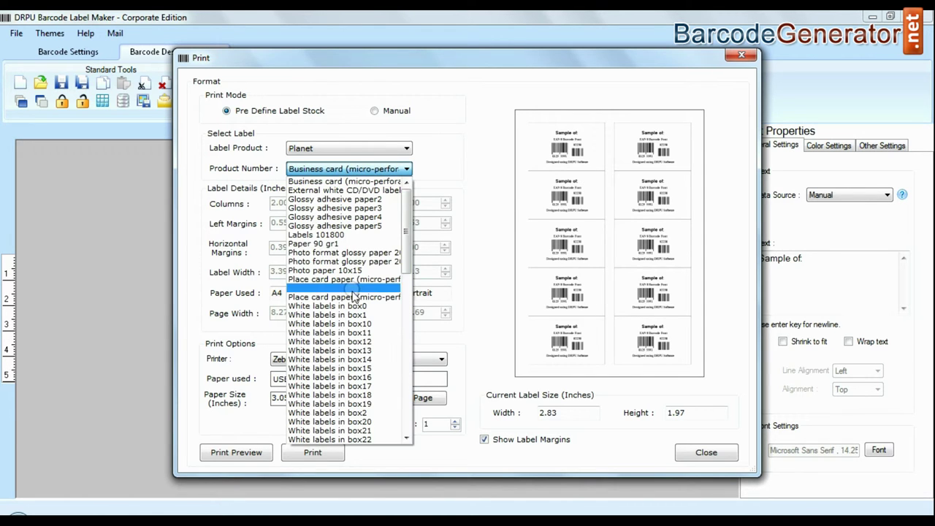
left_click(351, 324)
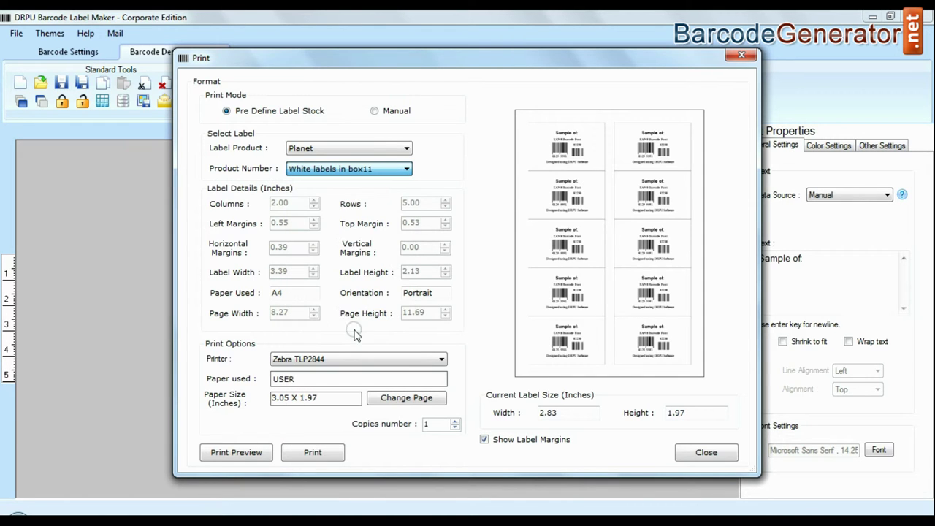
left_click(336, 169)
left_click(345, 412)
Select Custom label stock, lower the top margin to 0.00 and choose the HP LaserJet CP 1025 printer.
left_click(356, 149)
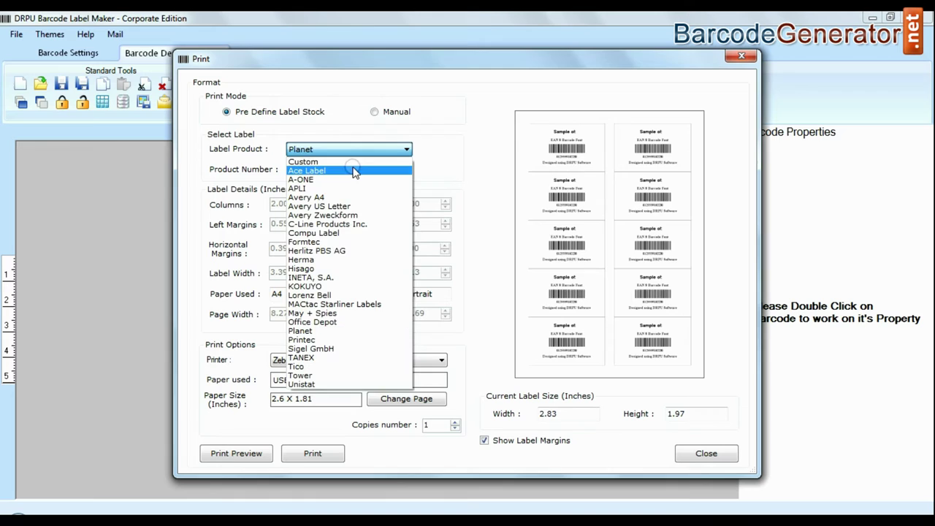
left_click(352, 162)
left_click(446, 228)
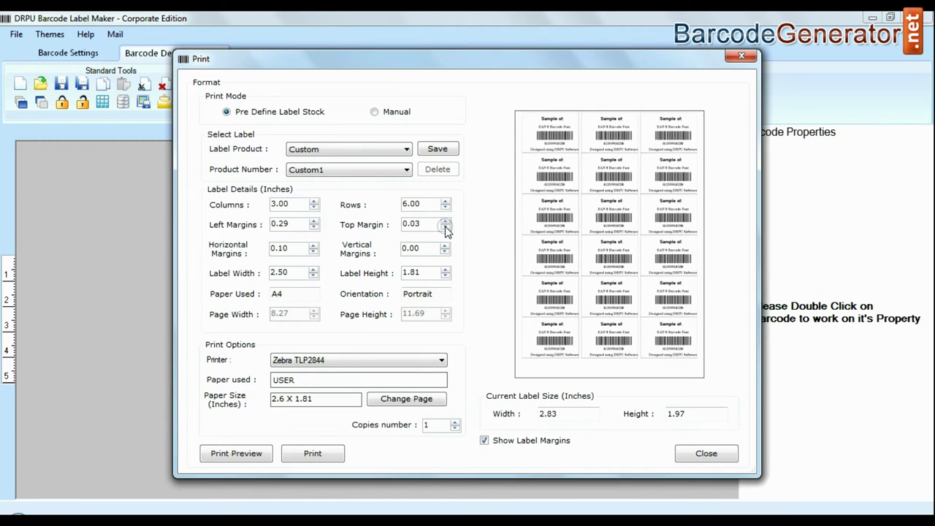
left_click(446, 228)
left_click(418, 367)
left_click(424, 390)
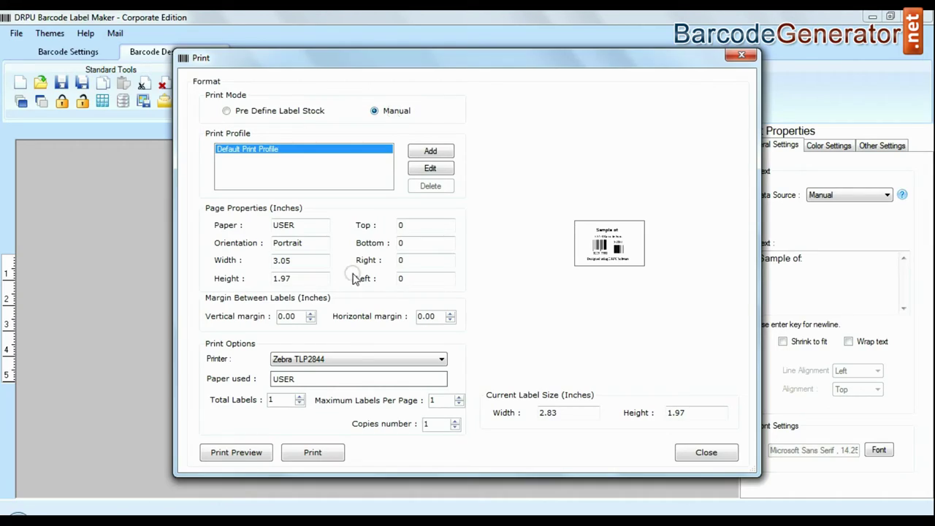
Keep Zebra TLP2844 selected as the printer in the Print dialog's printer list.
left_click(360, 369)
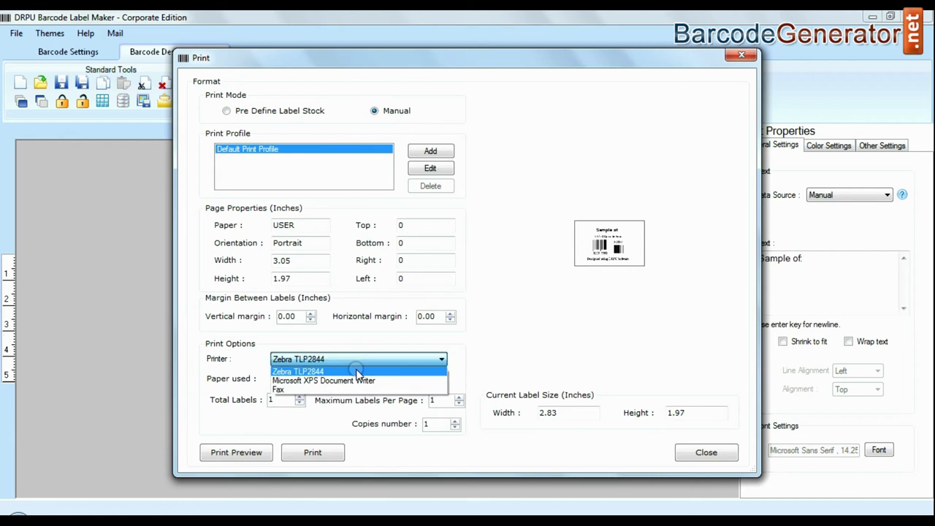
left_click(358, 372)
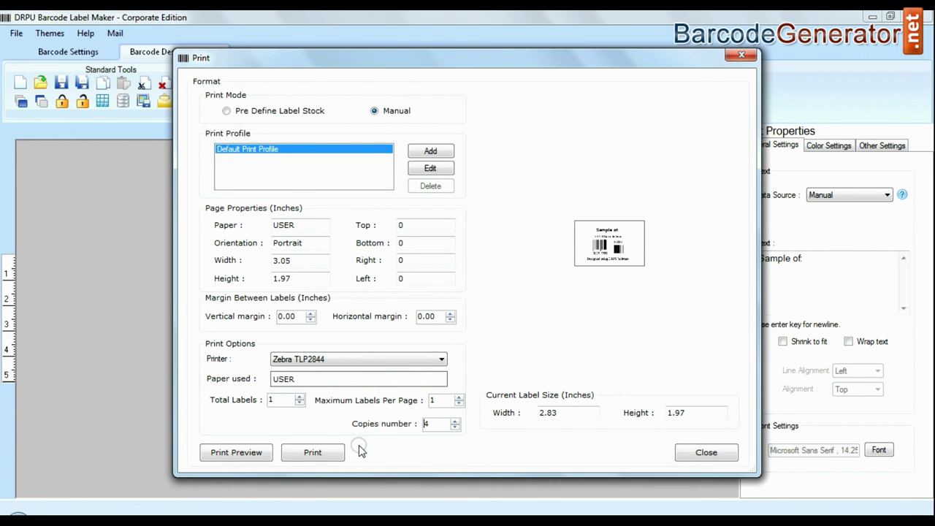